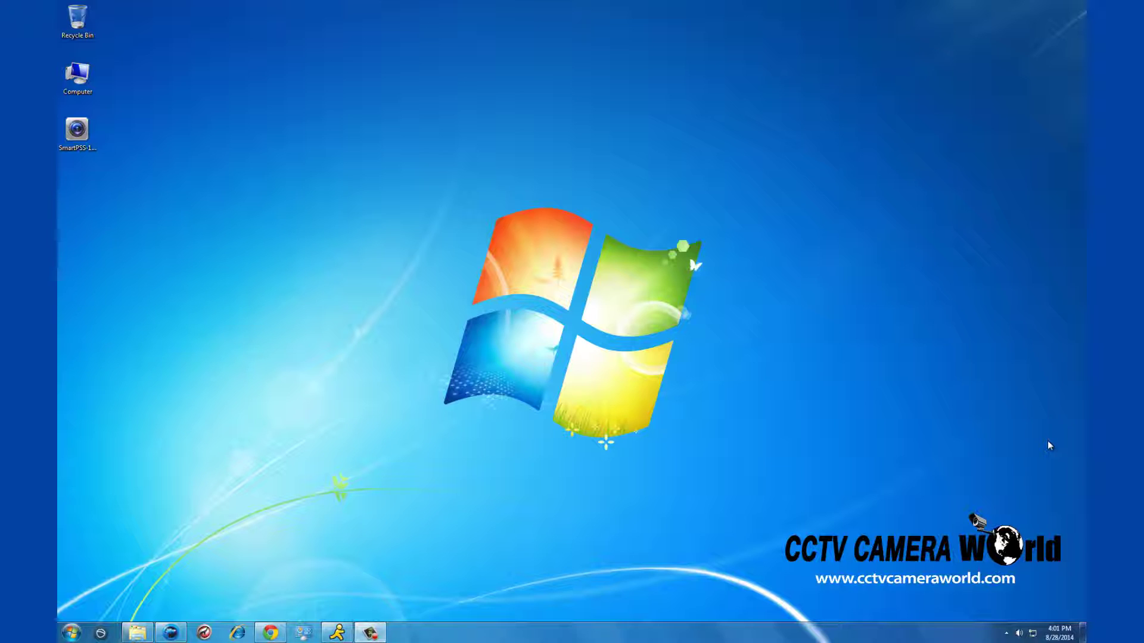
Select the SmartPSS-1.1 installer file on the desktop
{"action": "left_click", "coordinate": [88, 154]}
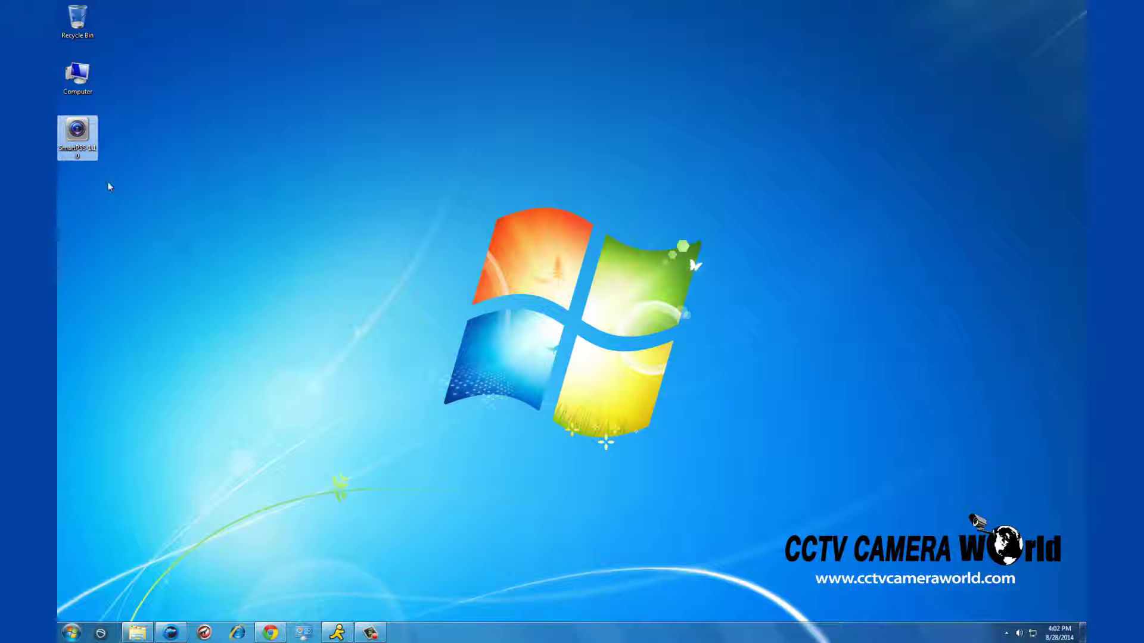
Run the installer, accept the license, exclude PC-NVR, and install SmartPSS to the default folder
{"action": "double_click", "coordinate": [78, 137]}
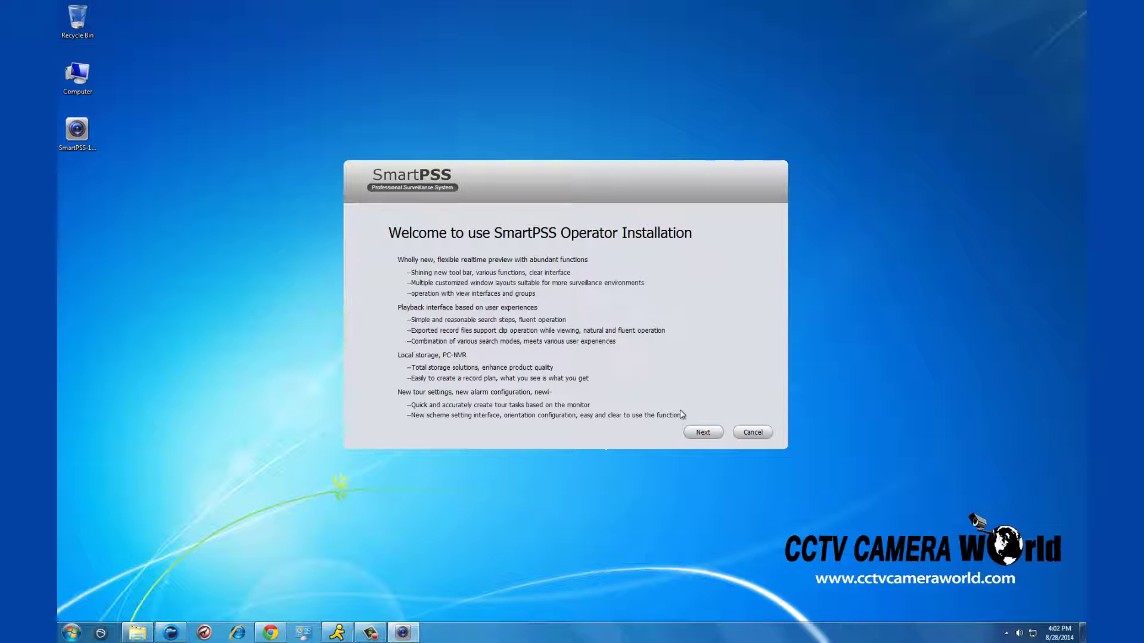
{"action": "left_click", "coordinate": [698, 435]}
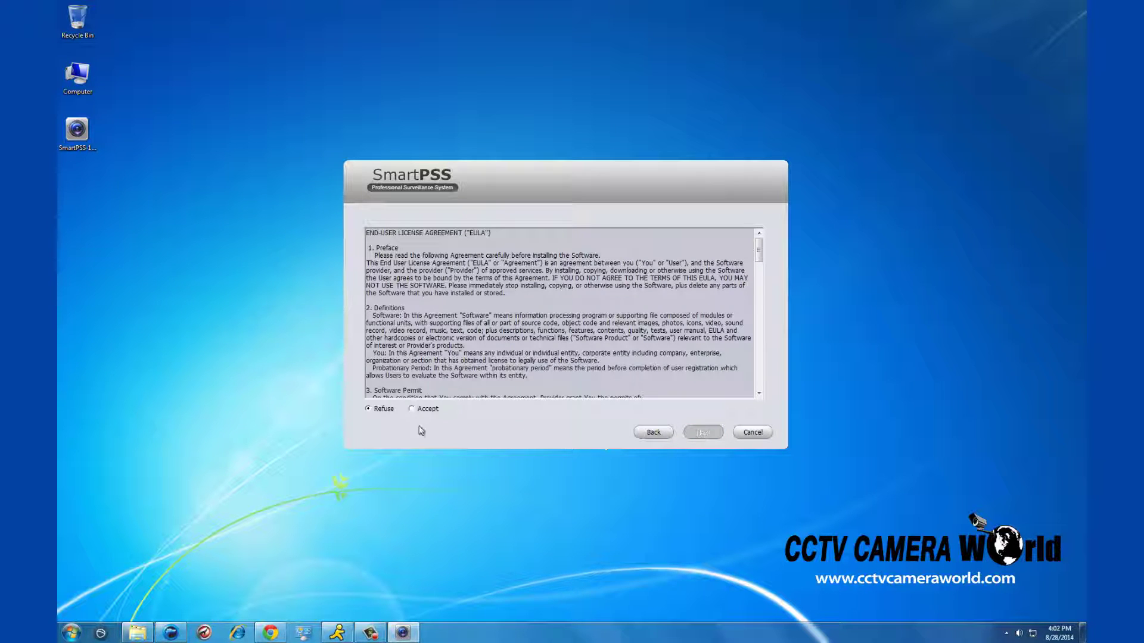
{"action": "left_click", "coordinate": [420, 410]}
{"action": "left_click", "coordinate": [702, 432]}
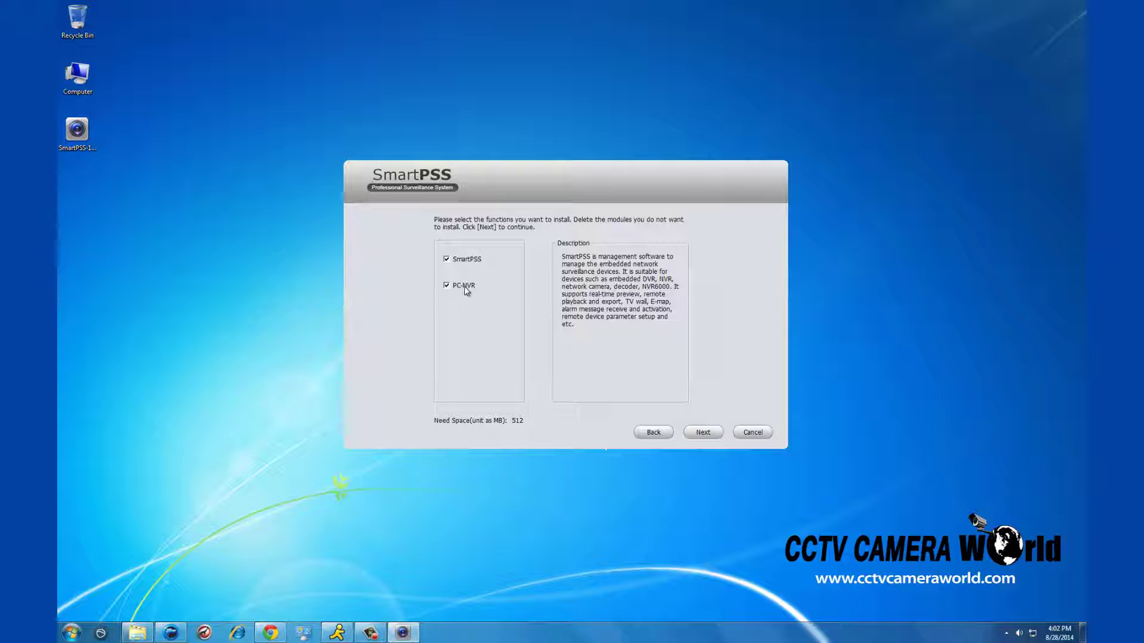
{"action": "left_click", "coordinate": [464, 285]}
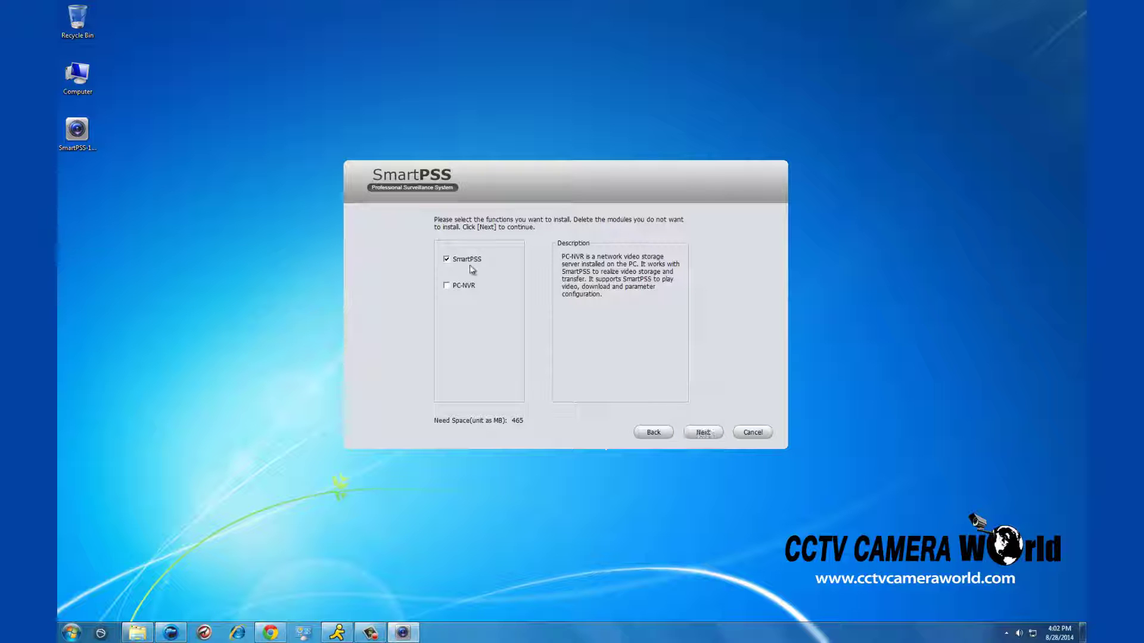
{"action": "left_click", "coordinate": [705, 432]}
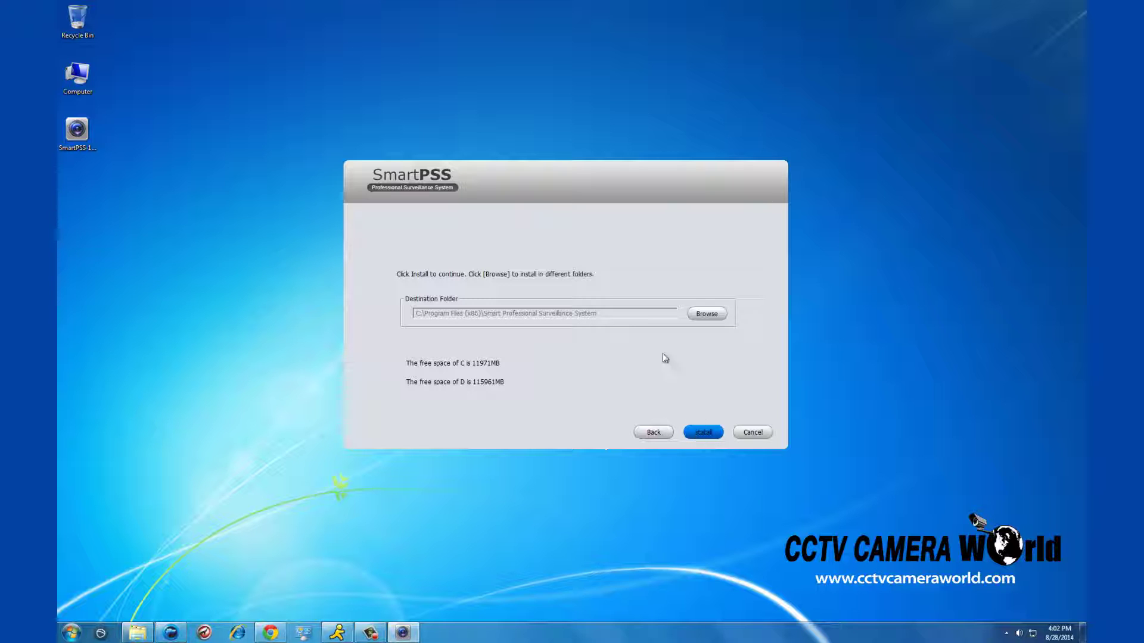
{"action": "left_click", "coordinate": [701, 436]}
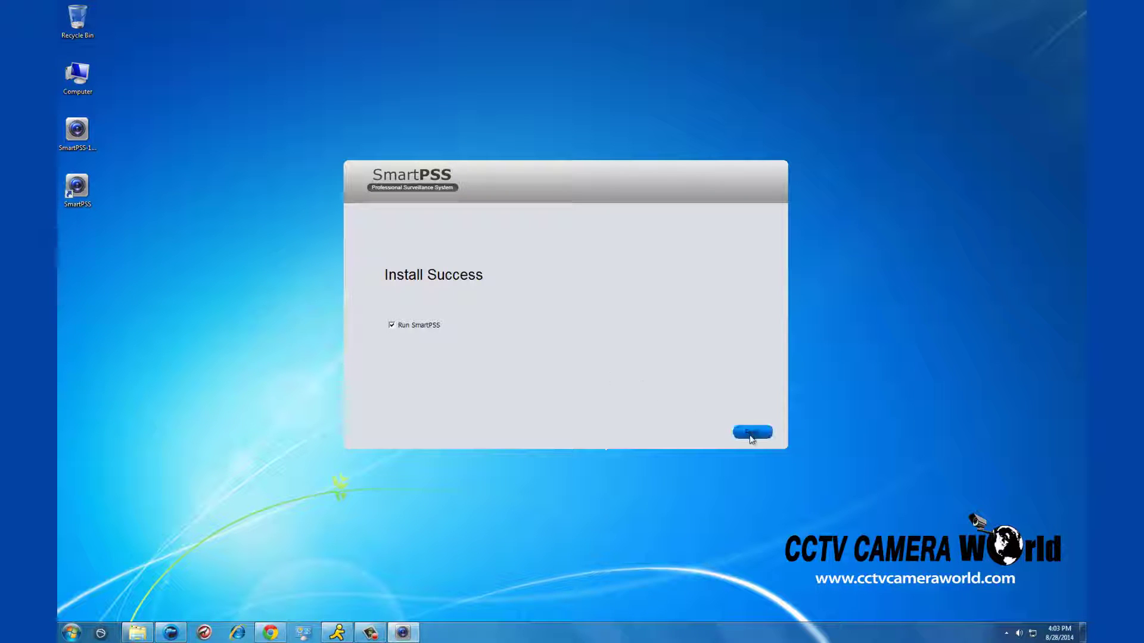
Finish setup with Run SmartPSS ticked and log in with the administrator password
{"action": "left_click", "coordinate": [750, 436]}
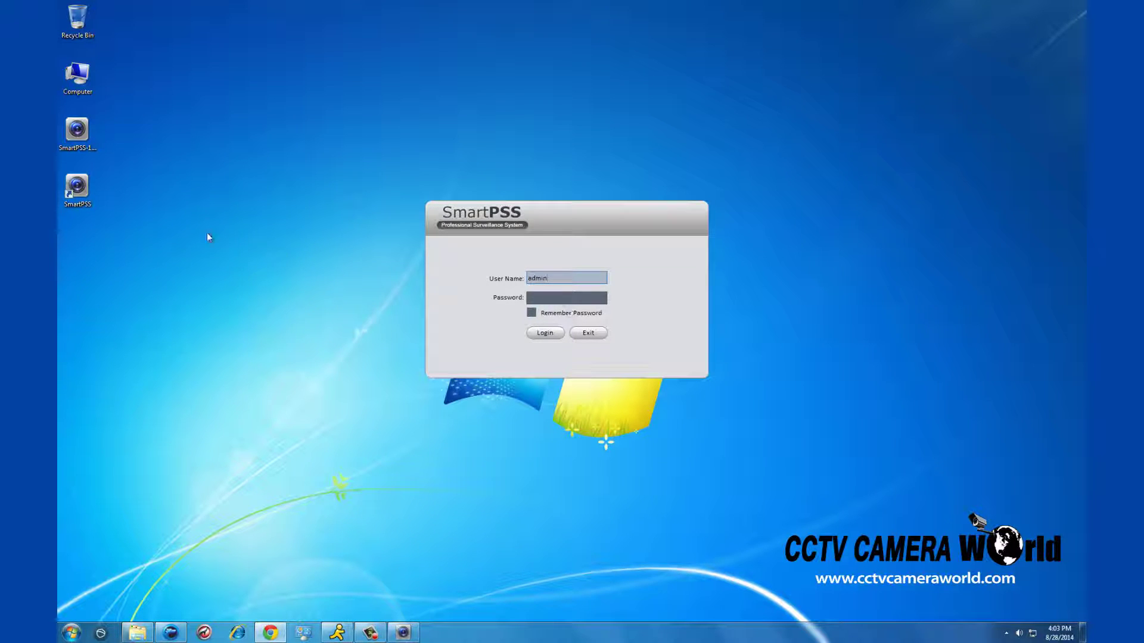
{"action": "left_click", "coordinate": [77, 197]}
{"action": "left_click", "coordinate": [551, 296]}
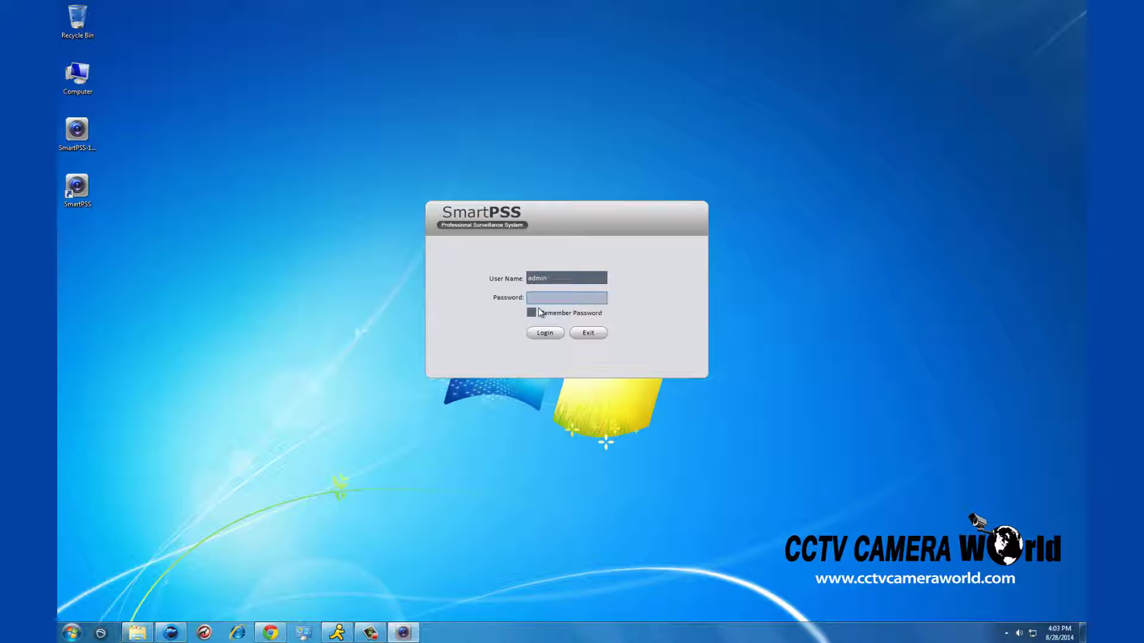
{"action": "left_click", "coordinate": [555, 336]}
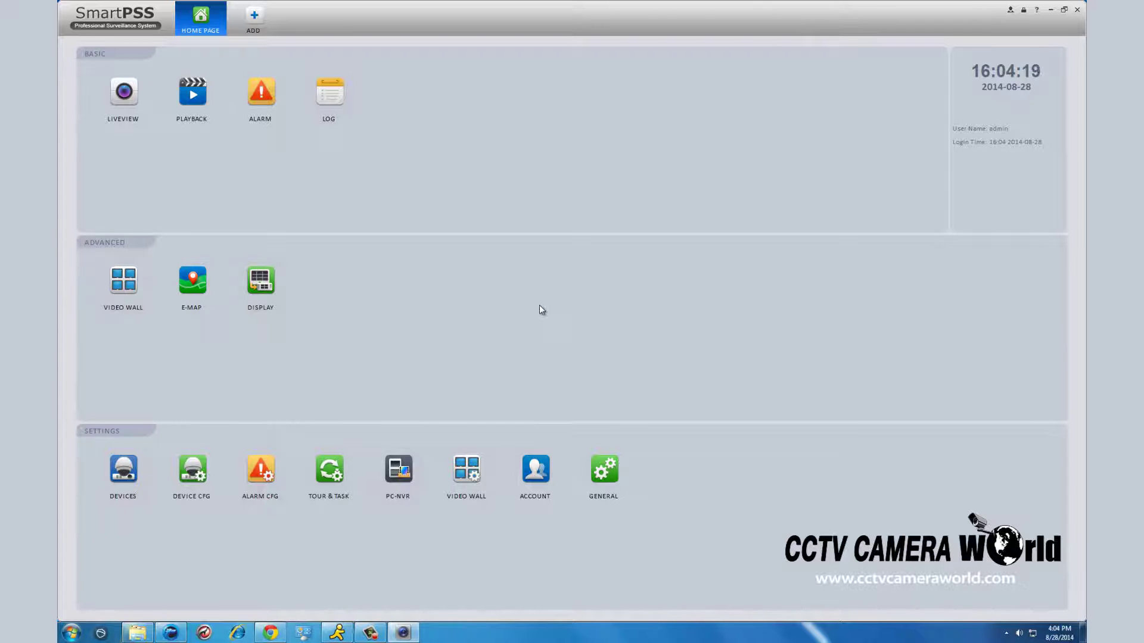
In Devices, refresh the search and add the HCVR at 192.168.0.30, confirming with OK
{"action": "left_click", "coordinate": [124, 469]}
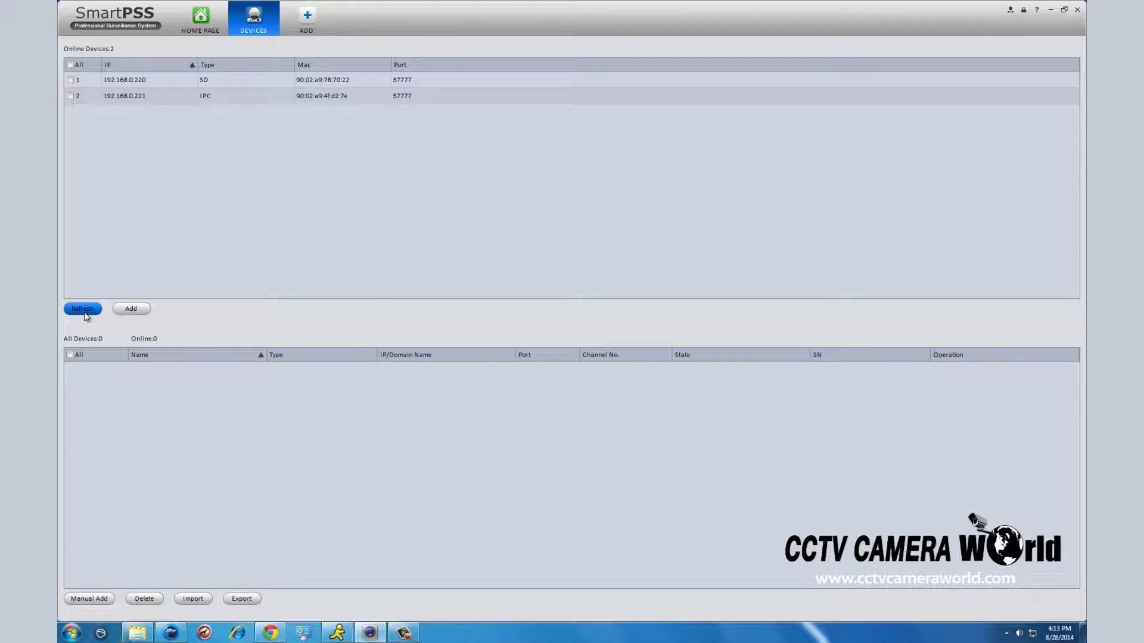
{"action": "left_click", "coordinate": [84, 312]}
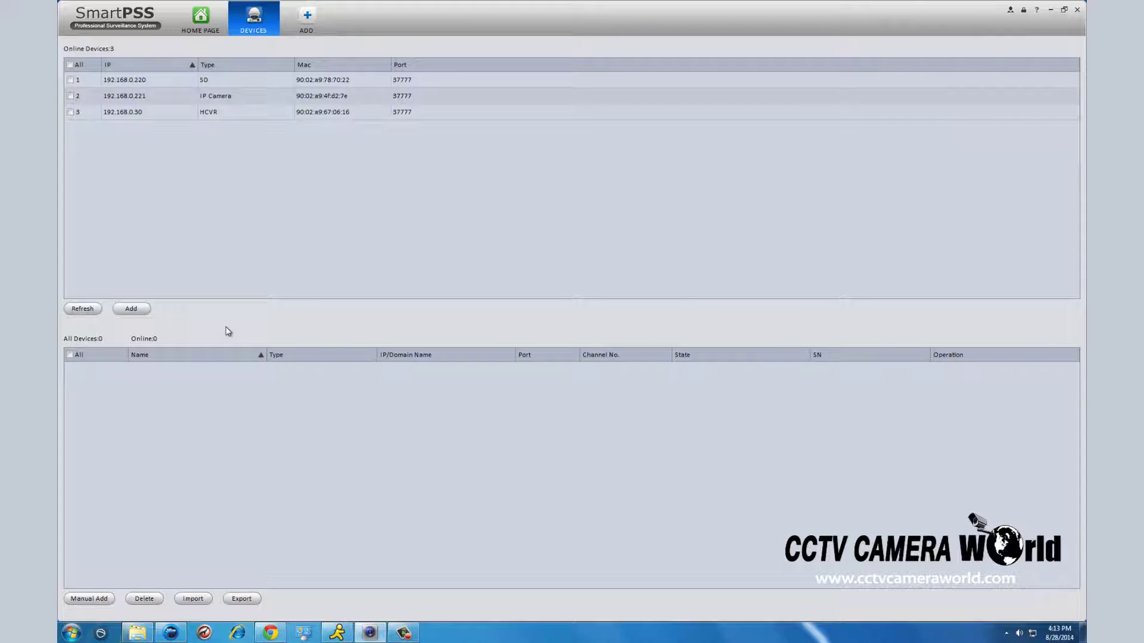
{"action": "left_click", "coordinate": [68, 112]}
{"action": "left_click", "coordinate": [143, 314]}
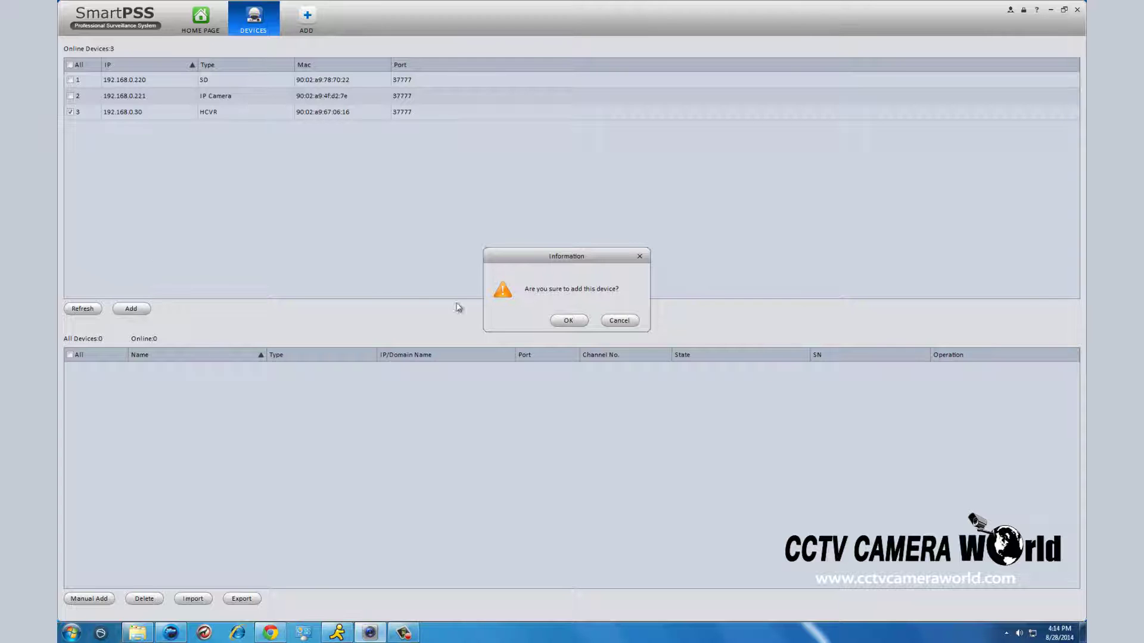
{"action": "left_click", "coordinate": [567, 322]}
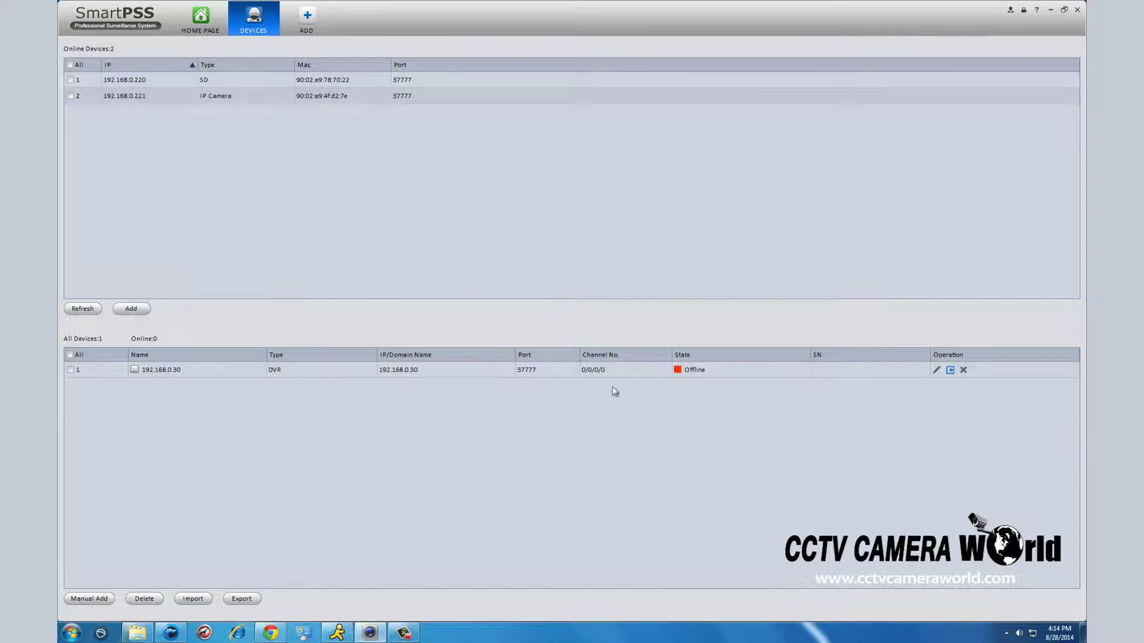
Enter the 192.168.0.30 DVR's login user name and password, fetch its details, and save
{"action": "left_click", "coordinate": [937, 371]}
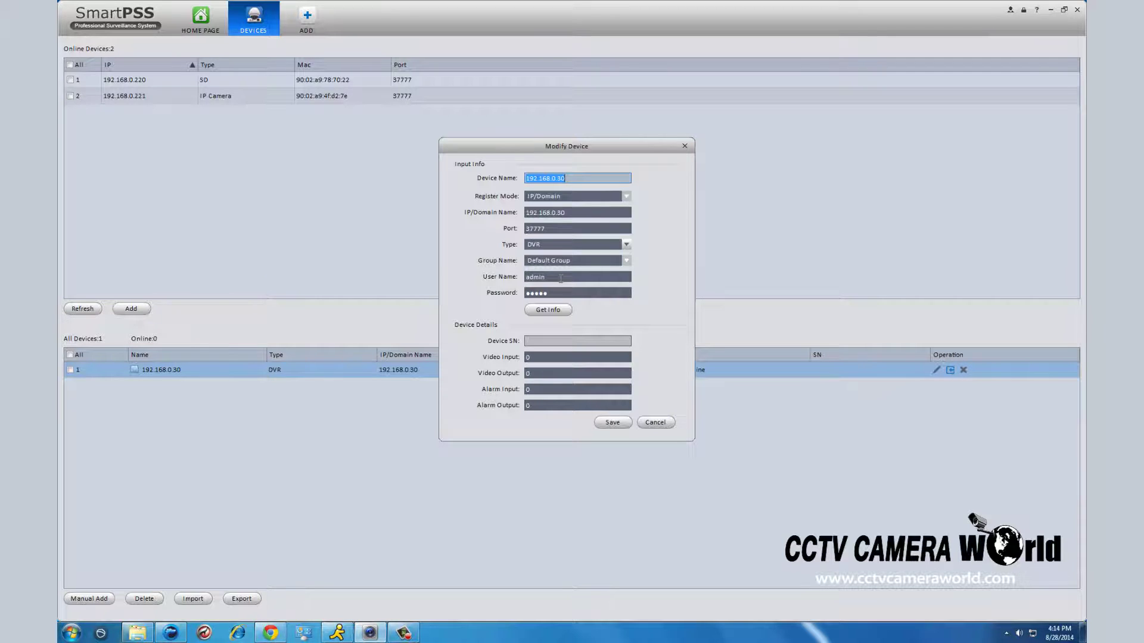
{"action": "left_click", "coordinate": [567, 292]}
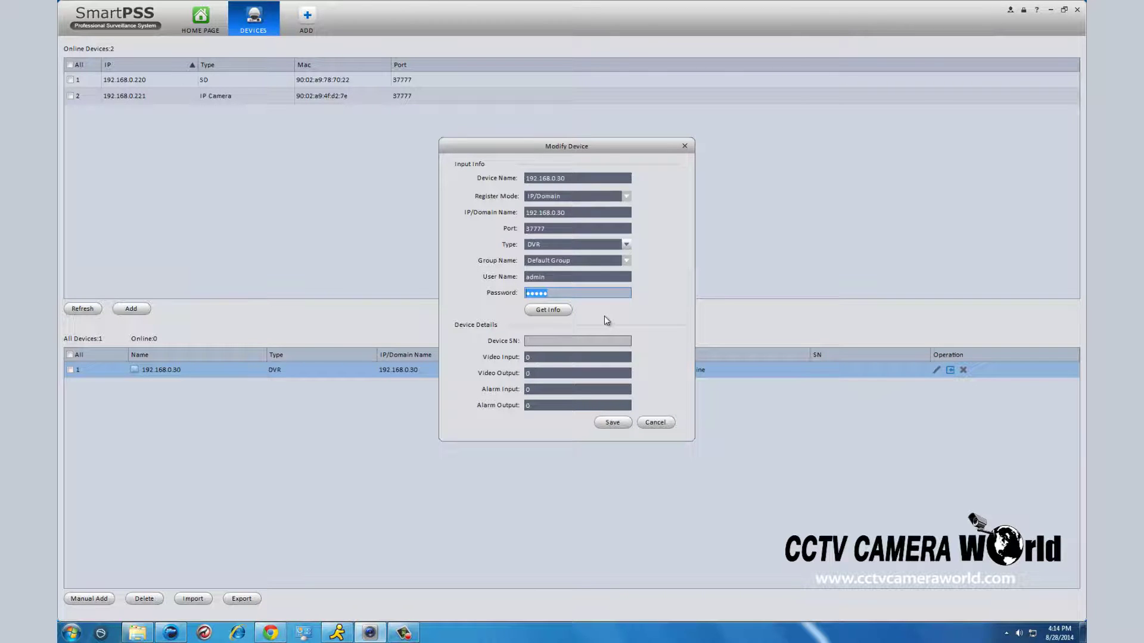
{"action": "key", "text": "shift+Tab"}
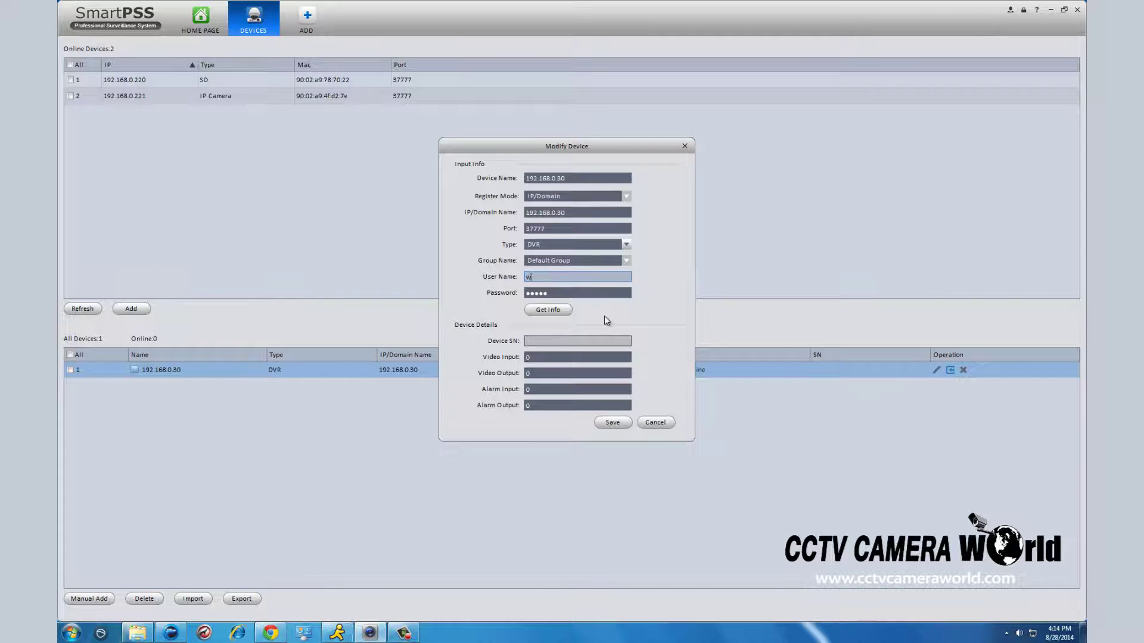
{"action": "key", "text": "Tab"}
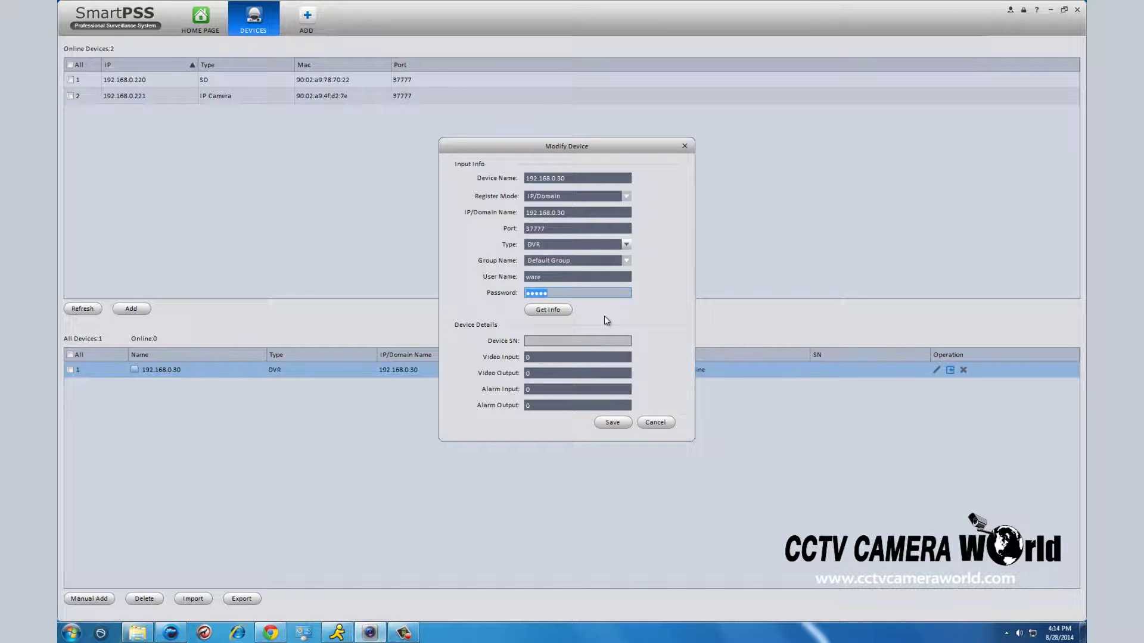
{"action": "left_click", "coordinate": [560, 316]}
{"action": "left_click", "coordinate": [611, 422]}
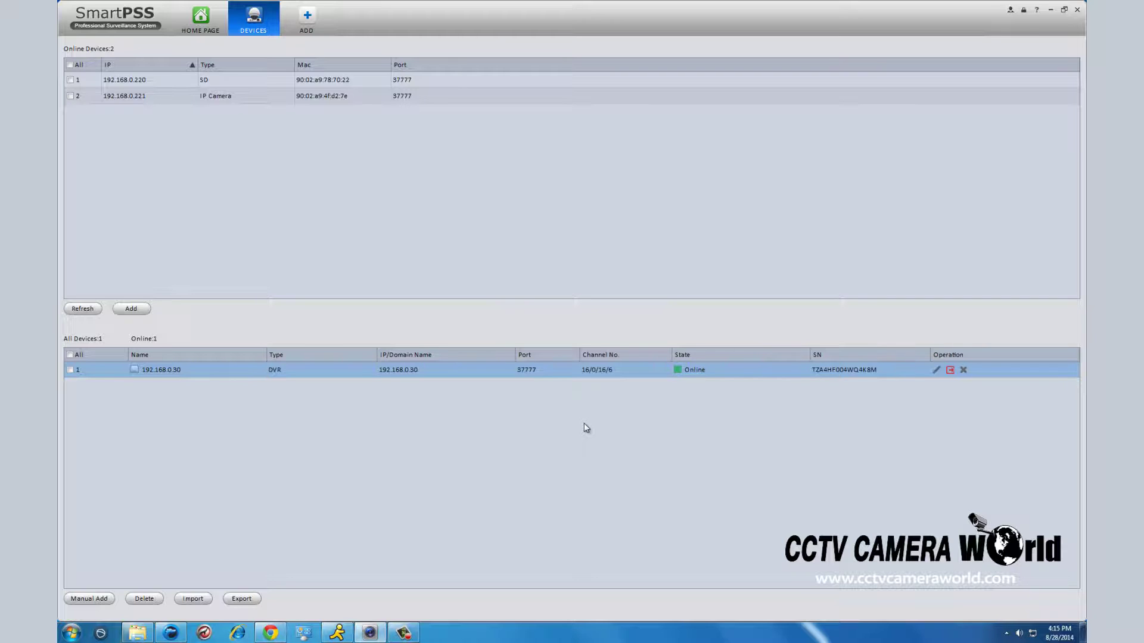
Open Live View and expand Default Group to list the 192.168.0.30 DVR's cameras
{"action": "left_click", "coordinate": [275, 6]}
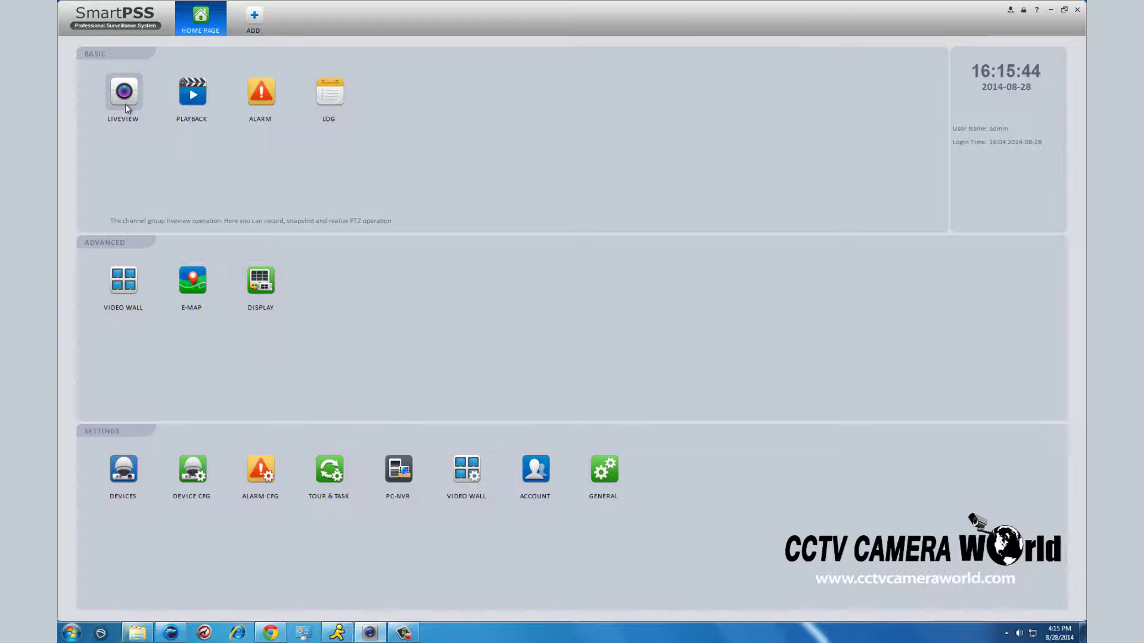
{"action": "left_click", "coordinate": [257, 24]}
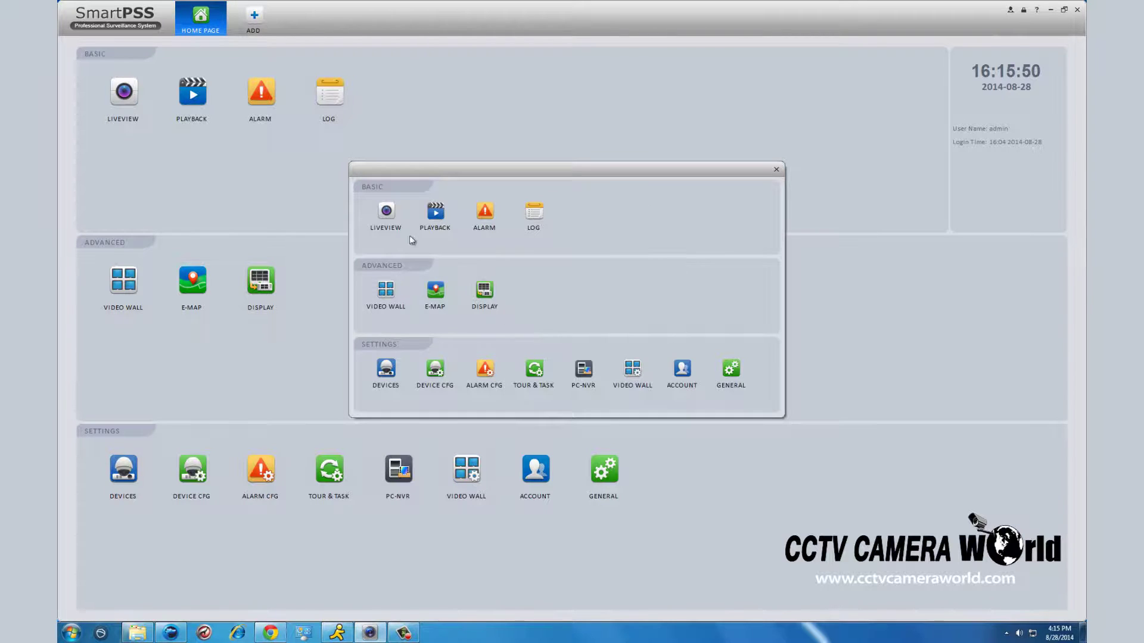
{"action": "left_click", "coordinate": [388, 213]}
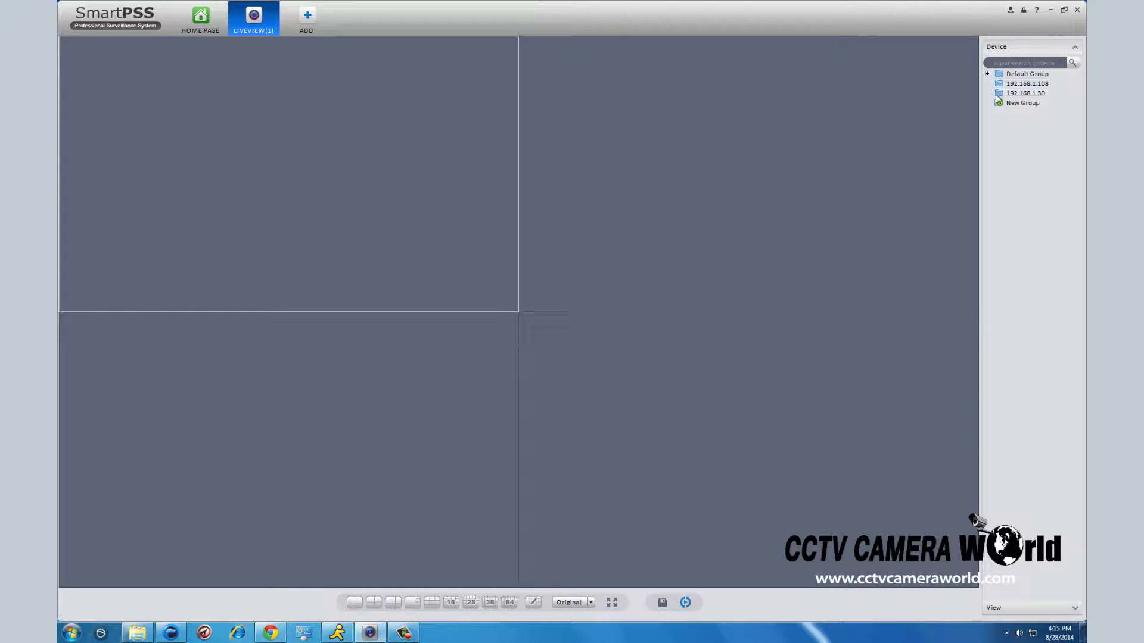
{"action": "left_click", "coordinate": [987, 74]}
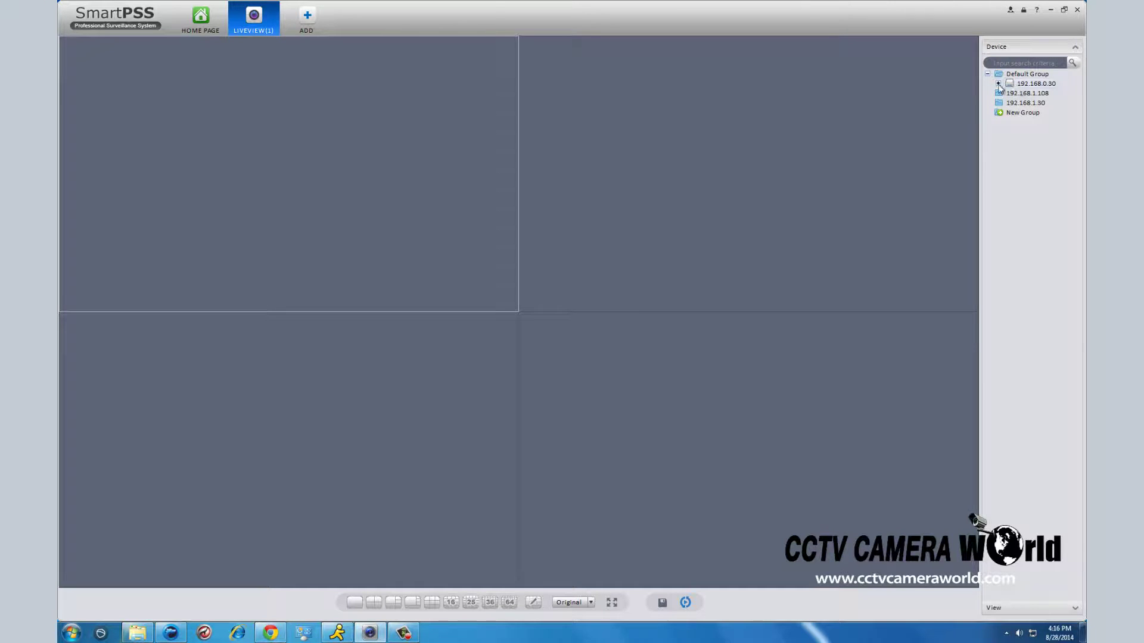
{"action": "left_click", "coordinate": [998, 83]}
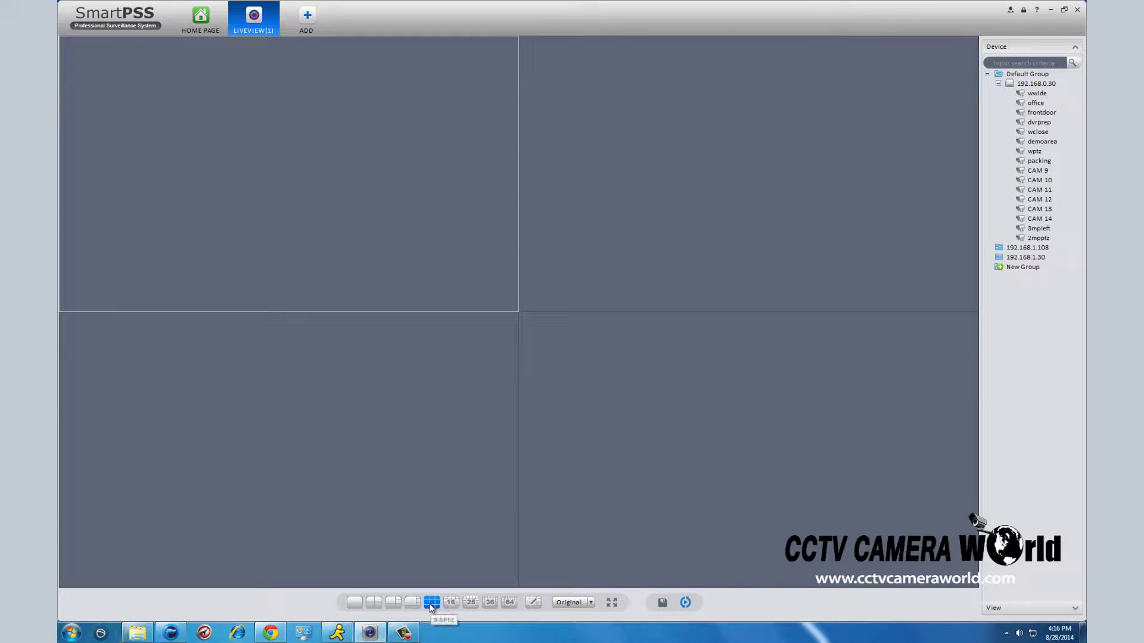
Switch to the 4-split layout and drag 3mpleft, 2mpptz and CAM 9 into the panes
{"action": "left_click", "coordinate": [393, 602]}
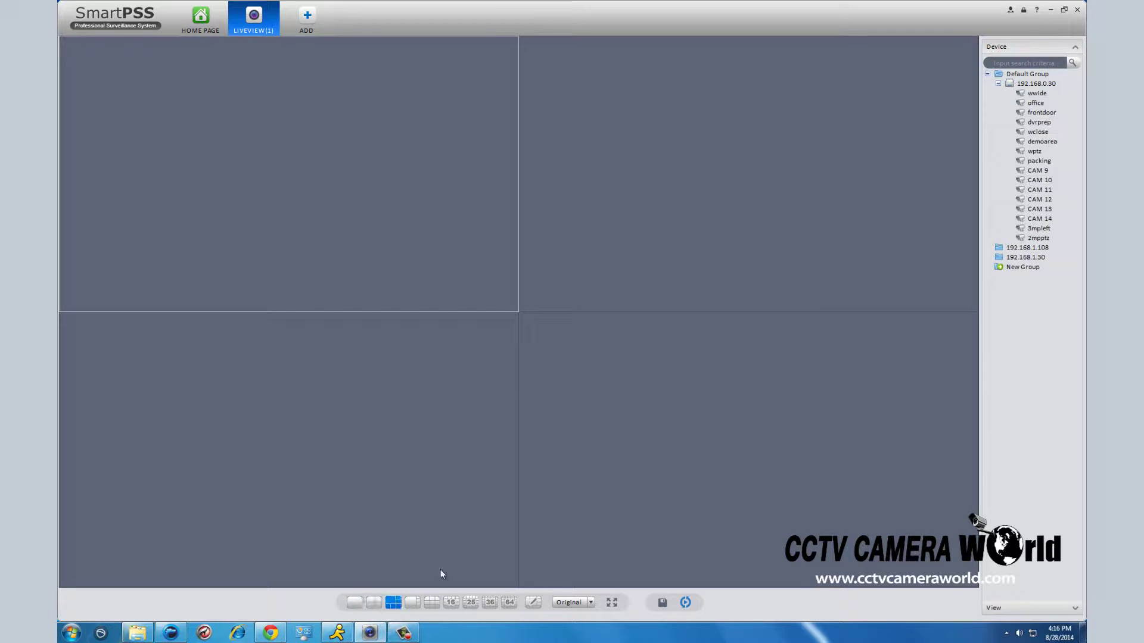
{"action": "left_click", "coordinate": [1039, 229]}
{"action": "left_click_drag", "start_coordinate": [553, 210], "coordinate": [445, 211]}
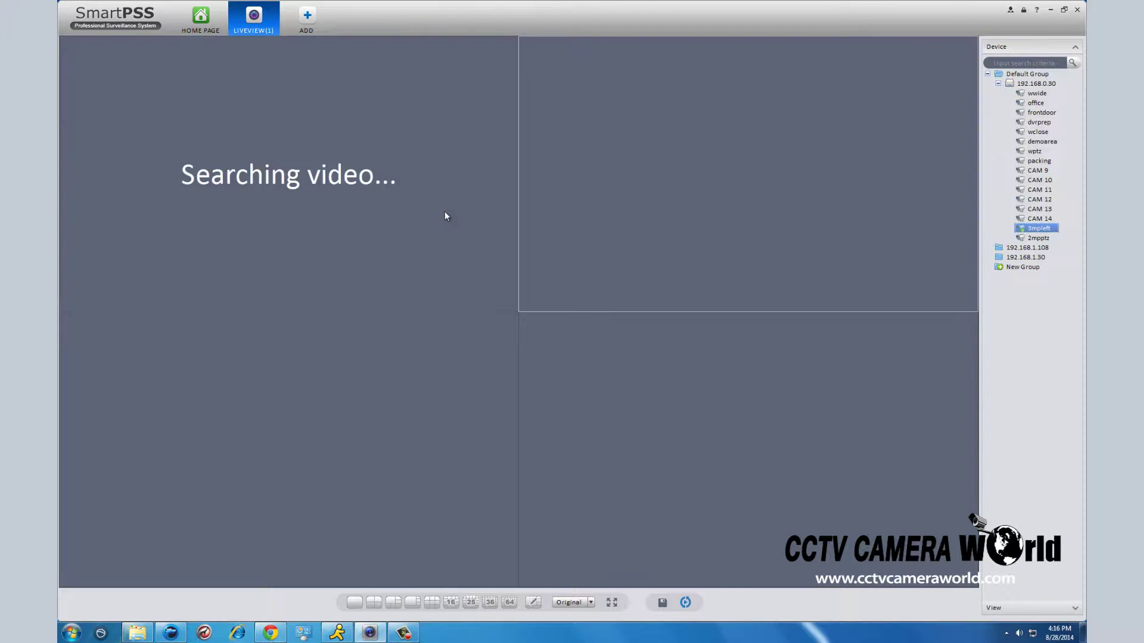
{"action": "left_click_drag", "start_coordinate": [1037, 237], "coordinate": [758, 206]}
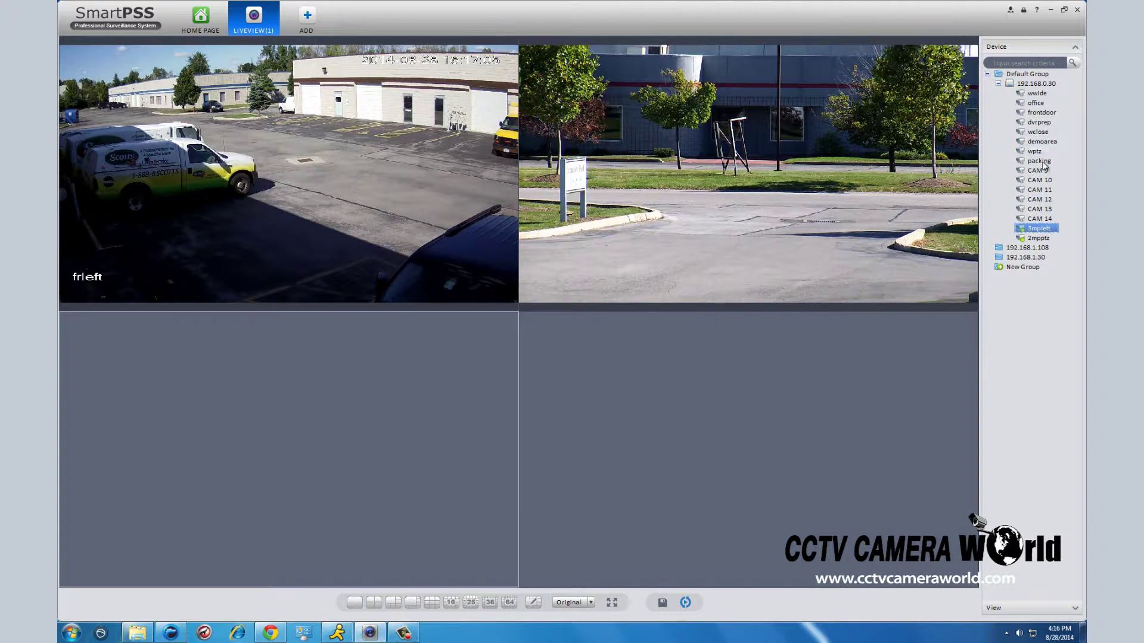
{"action": "left_click_drag", "start_coordinate": [1040, 171], "coordinate": [609, 272]}
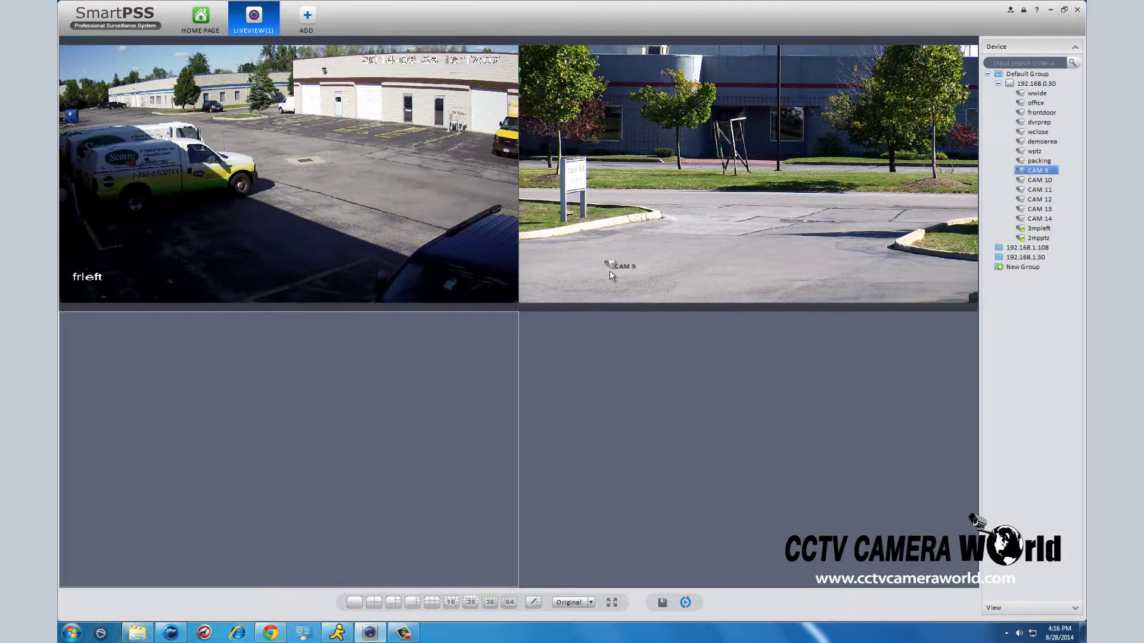
{"action": "left_click_drag", "start_coordinate": [436, 413], "coordinate": [433, 413]}
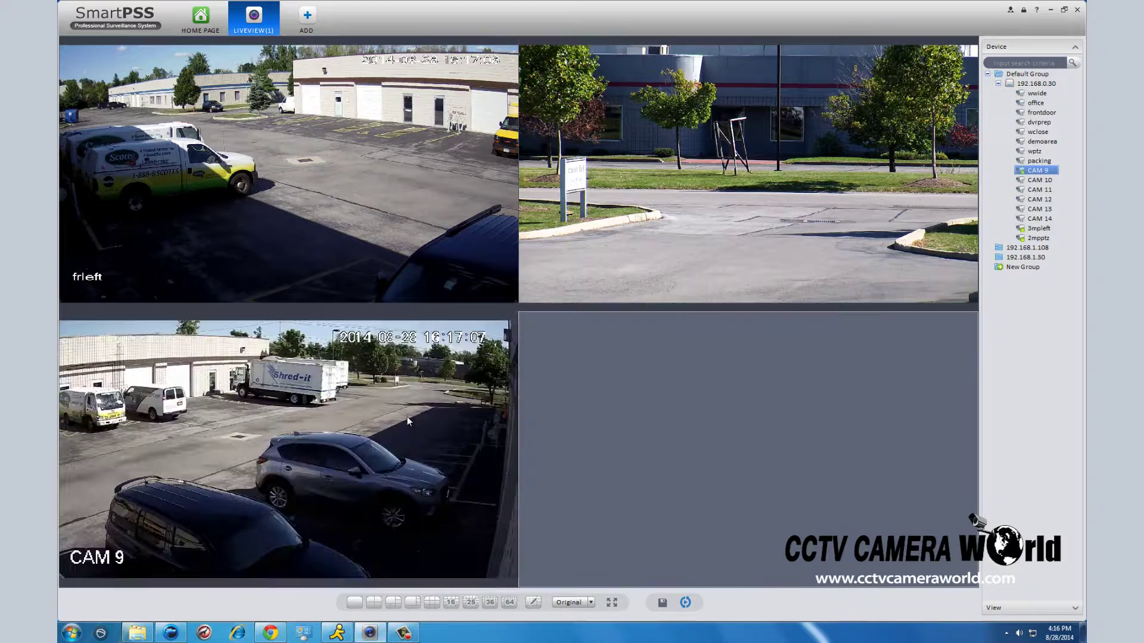
Rename the CAM 9 channel to frontdoor1 through Modify Channel Name
{"action": "right_click", "coordinate": [1045, 175]}
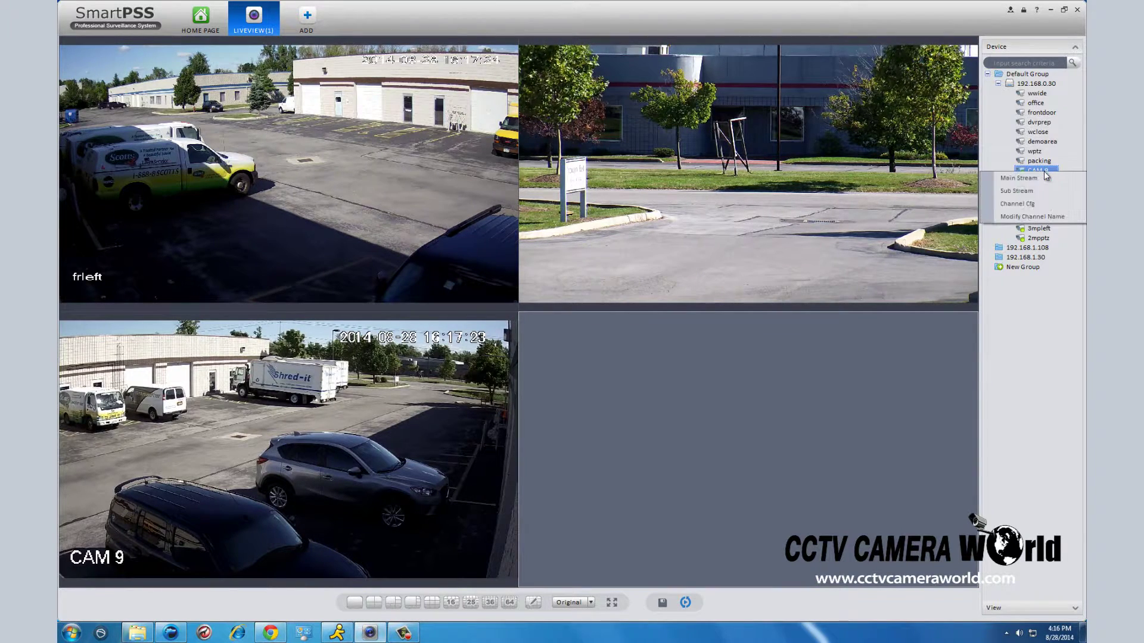
{"action": "left_click", "coordinate": [1031, 217]}
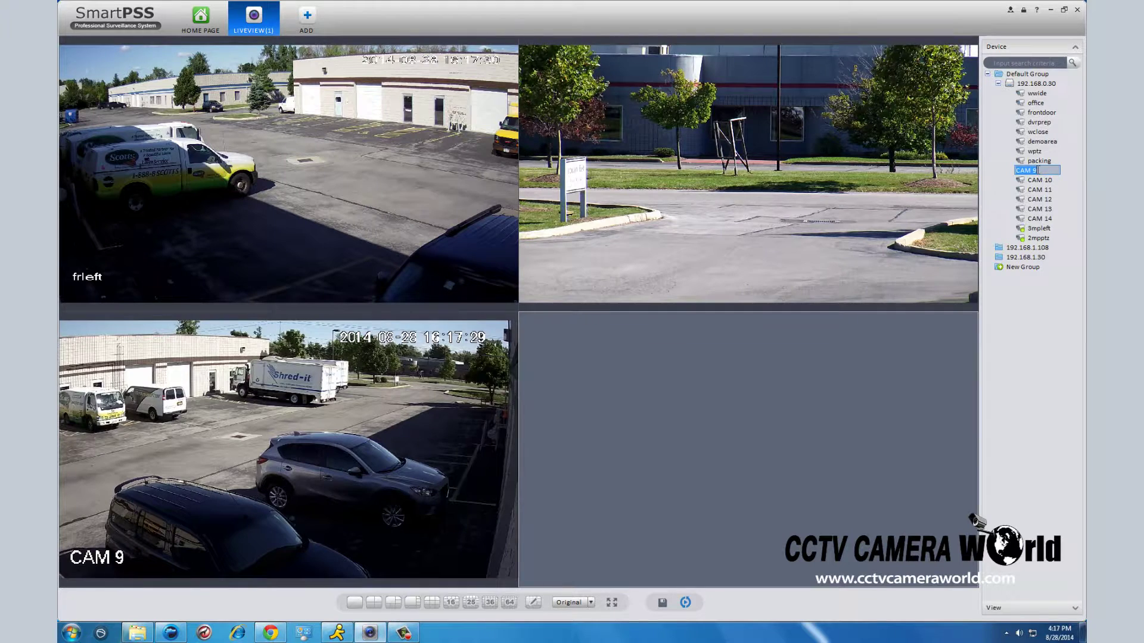
{"action": "type", "text": "front"}
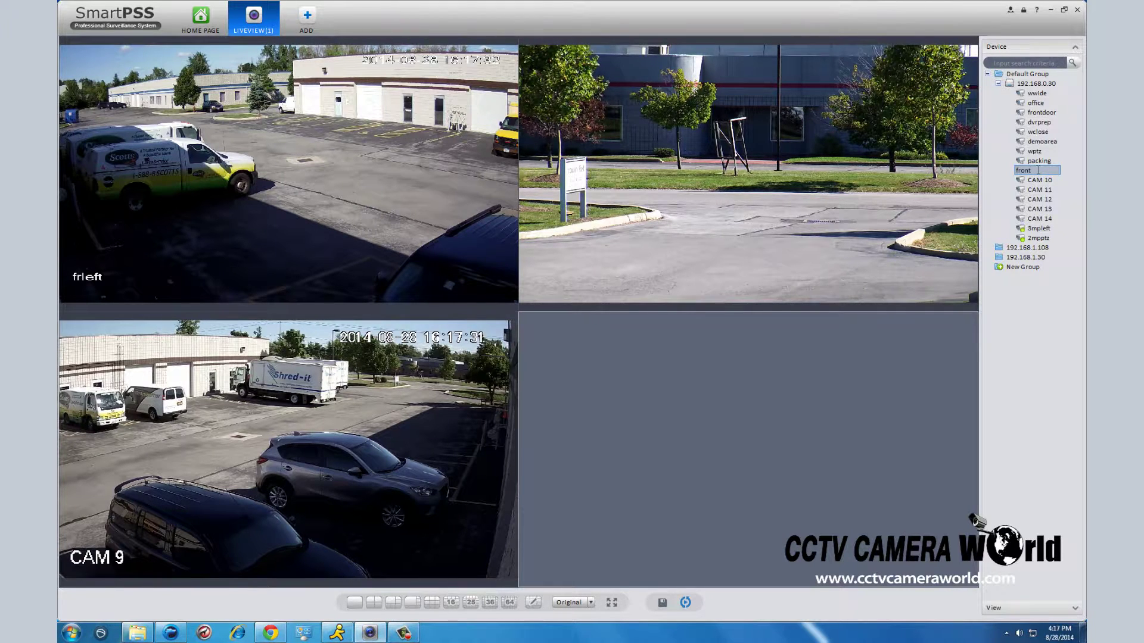
{"action": "type", "text": "door"}
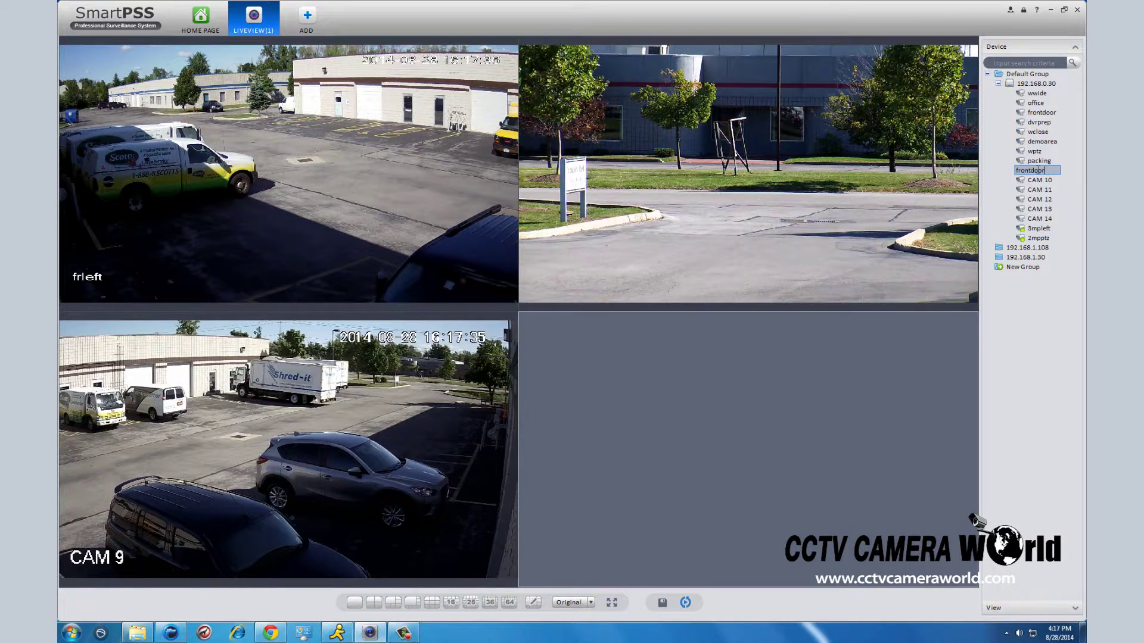
{"action": "type", "text": "1"}
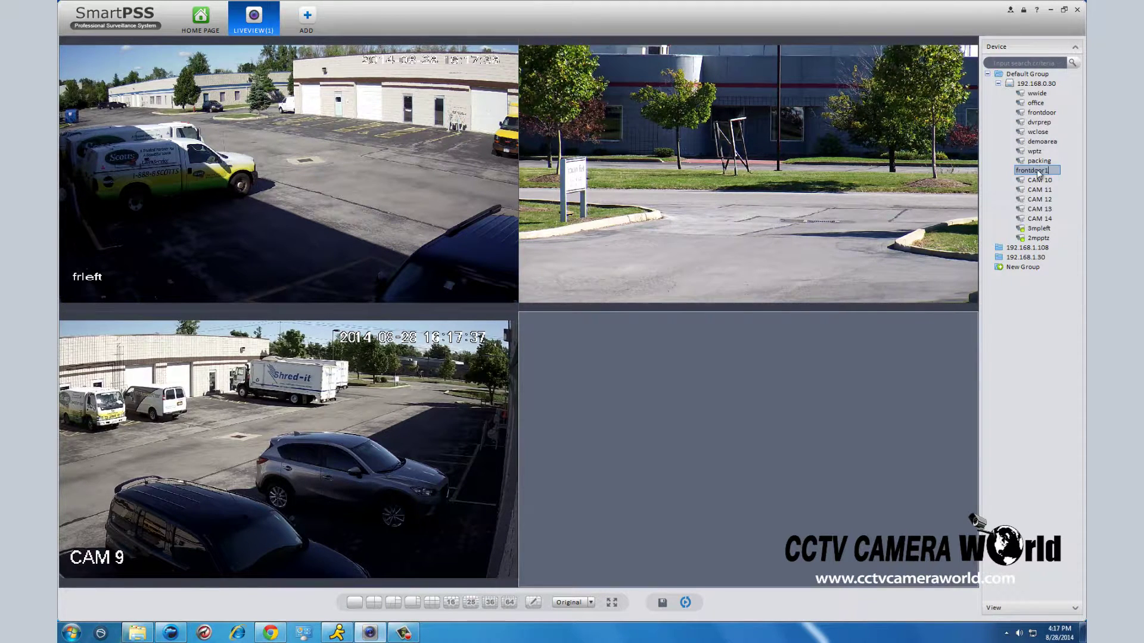
{"action": "key", "text": "Return"}
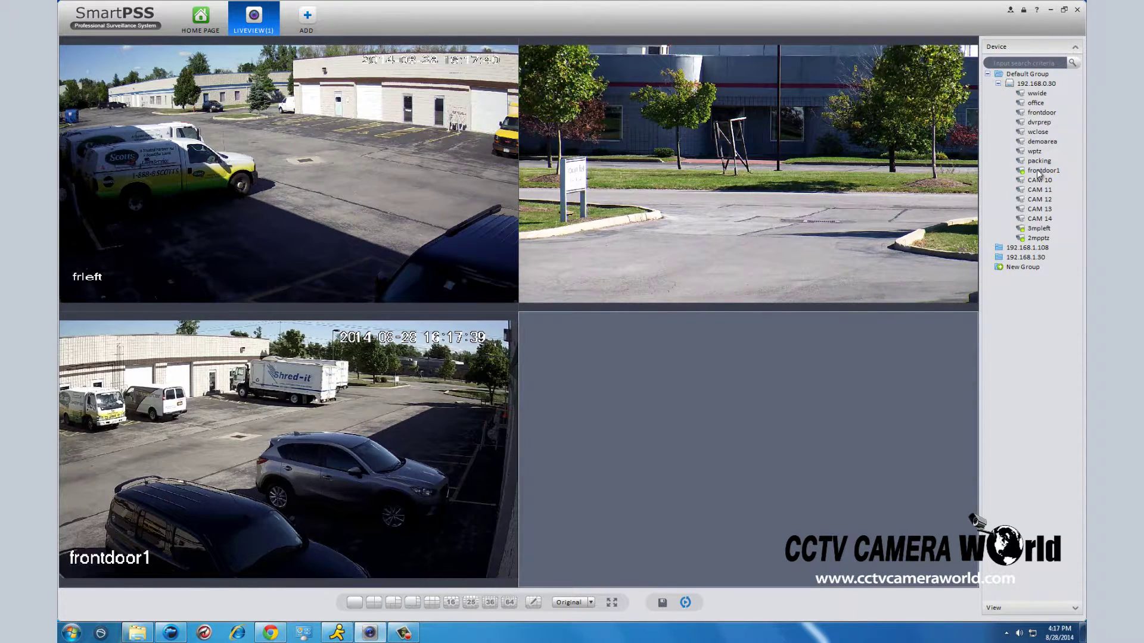
{"action": "mouse_move", "coordinate": [715, 240]}
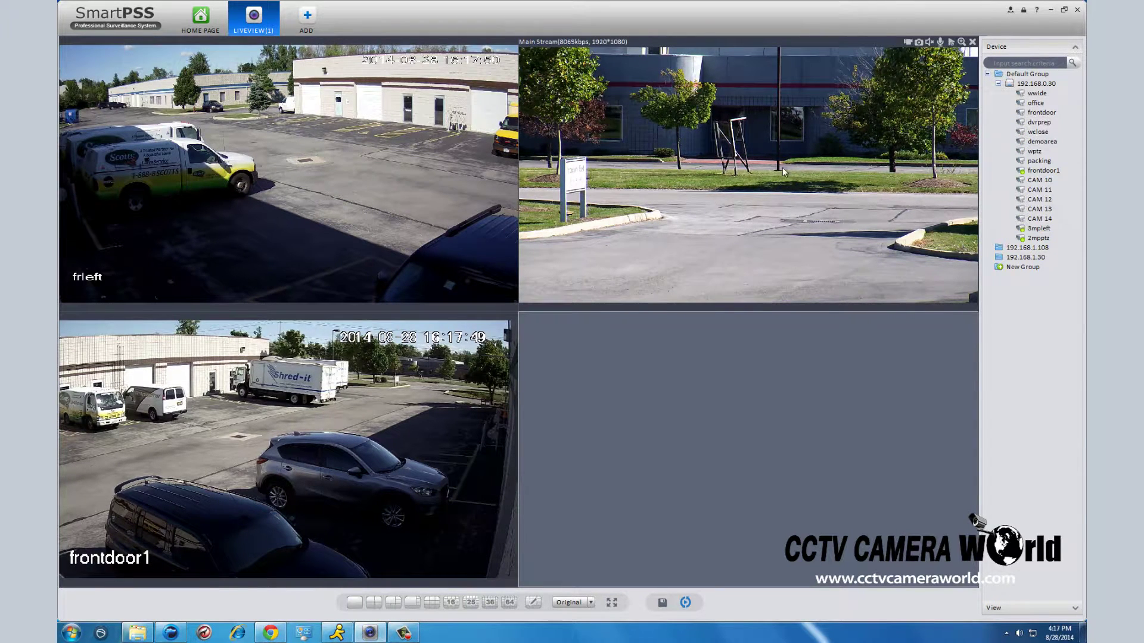
Select the 2mpptz pane, enable 3D zoom, and zoom out to the wide parking-lot view
{"action": "left_click", "coordinate": [870, 194]}
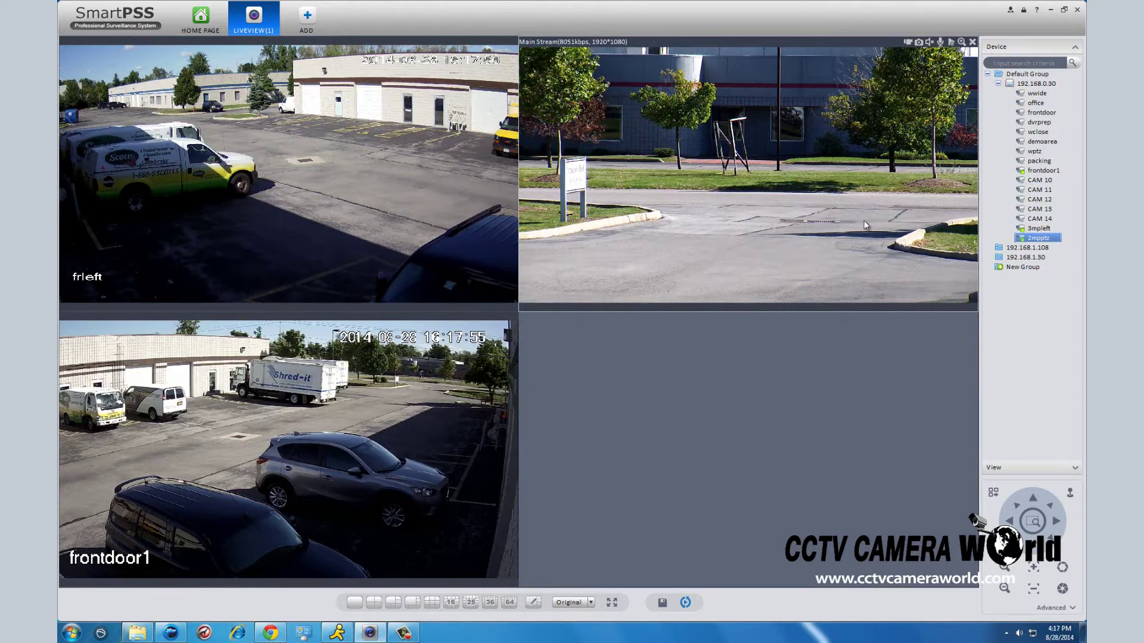
{"action": "left_click", "coordinate": [1033, 521]}
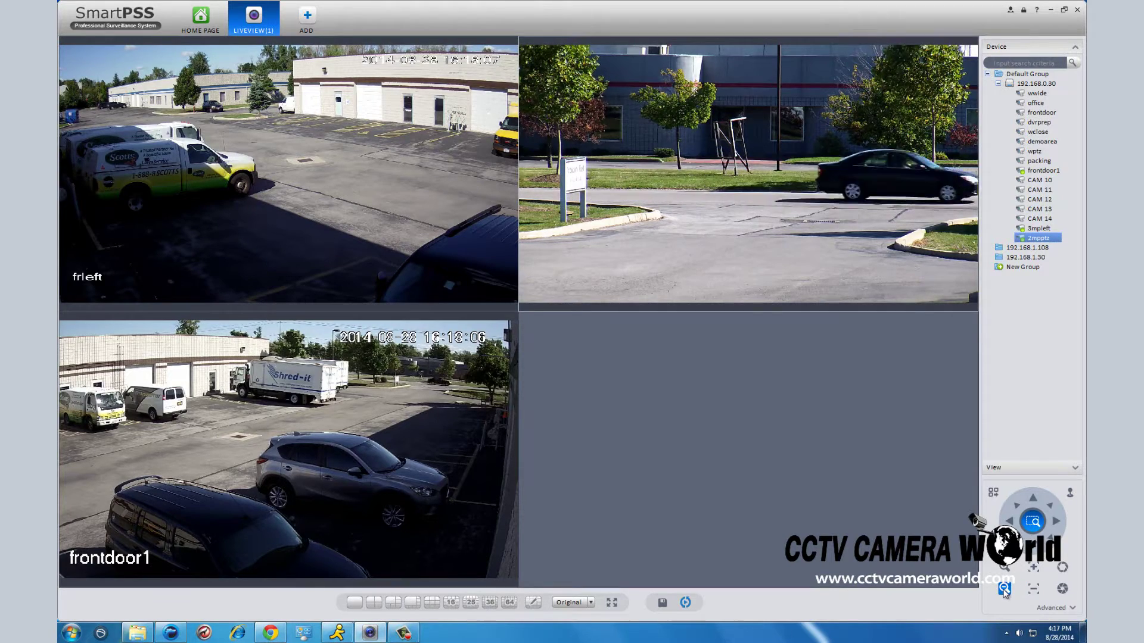
{"action": "left_click", "coordinate": [1004, 590]}
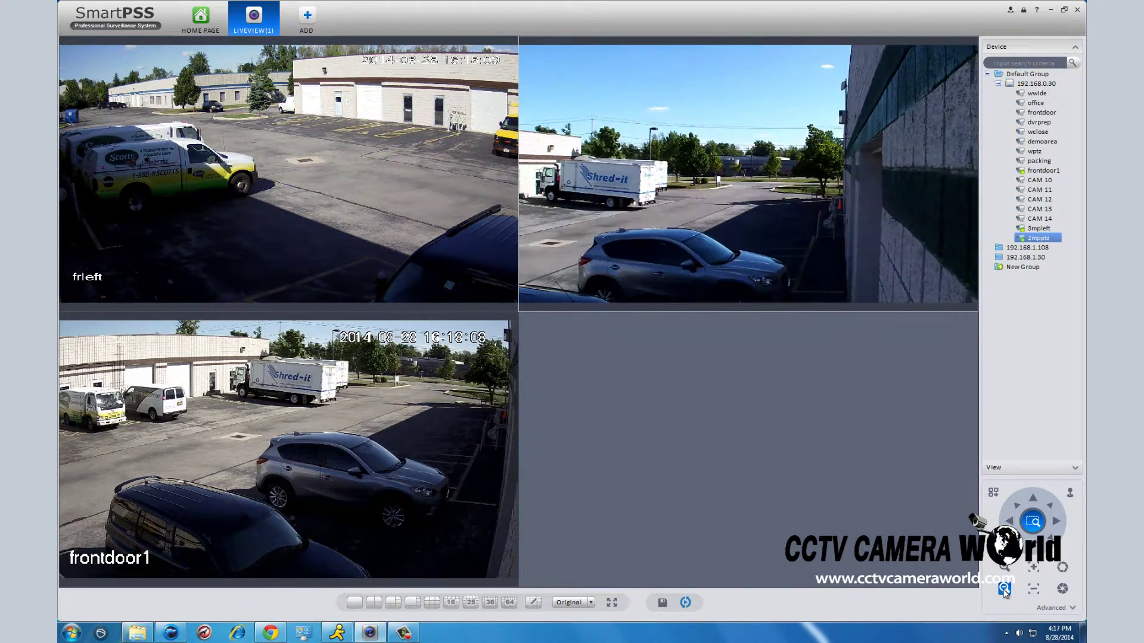